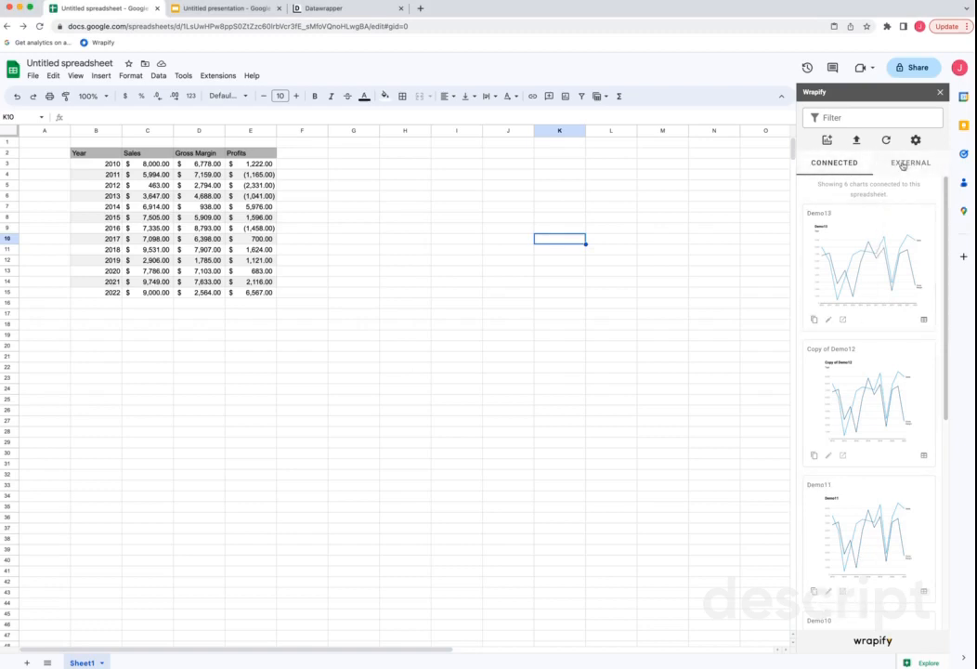
View the charts external to this spreadsheet, returning to the list of connected ones
{"action": "left_click", "coordinate": [901, 164]}
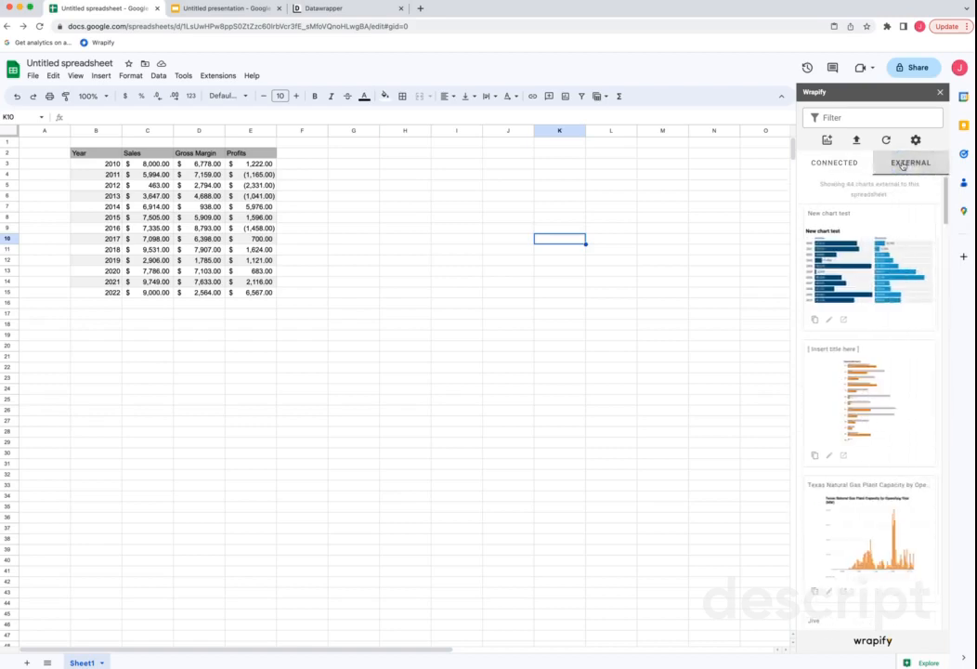
{"action": "left_click", "coordinate": [844, 164]}
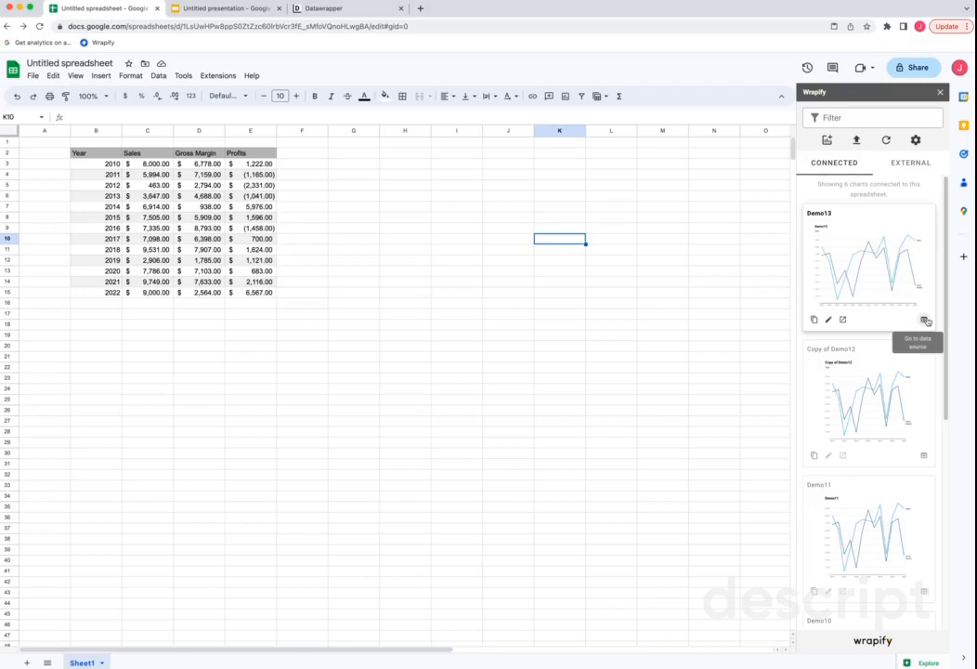
{"action": "left_click", "coordinate": [814, 320]}
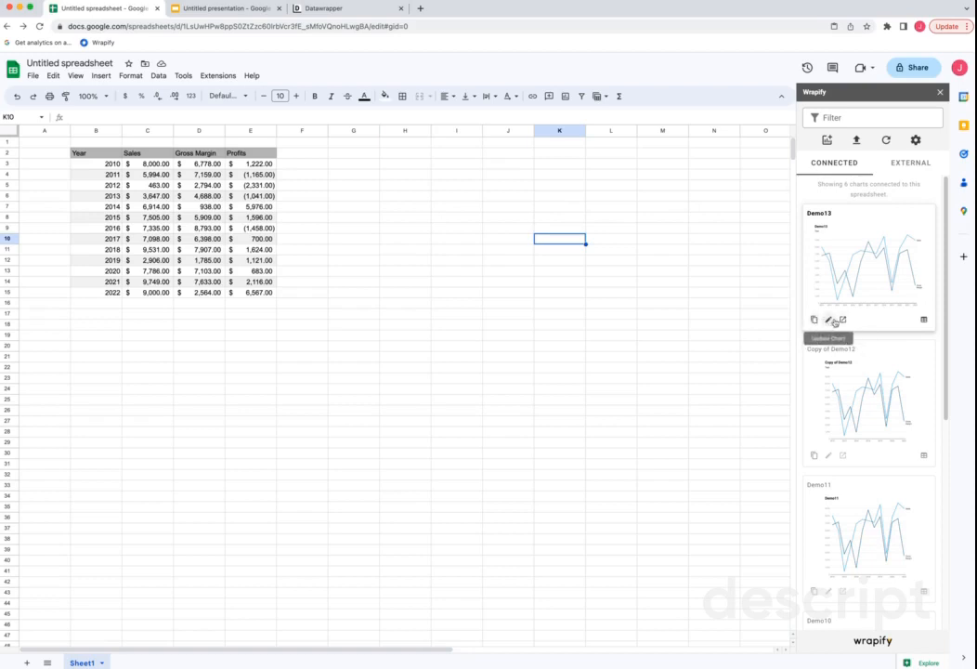
{"action": "left_click", "coordinate": [512, 303]}
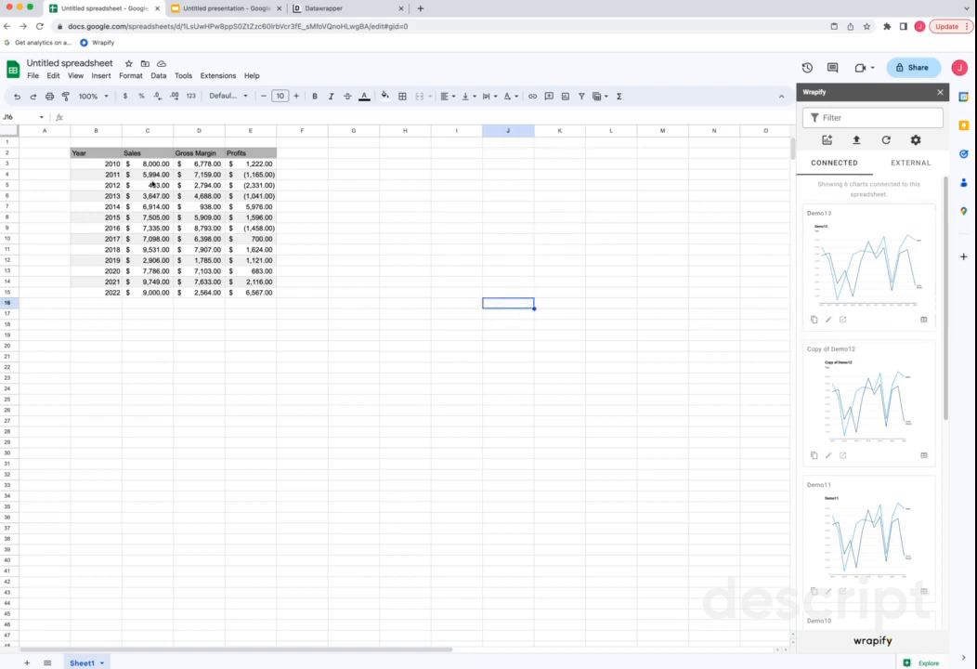
Copy the Demo13 chart as Demo14, linking it to the Year, Sales and Gross Margin data in B2:D15
{"action": "left_click", "coordinate": [815, 319]}
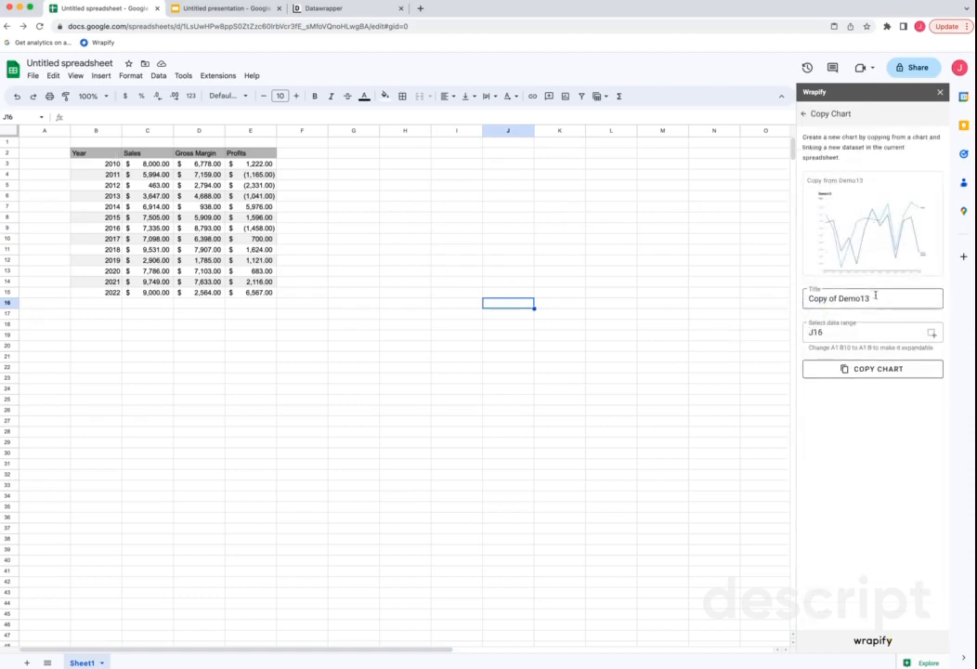
{"action": "triple_click", "coordinate": [826, 297]}
{"action": "type", "text": "Demo14"}
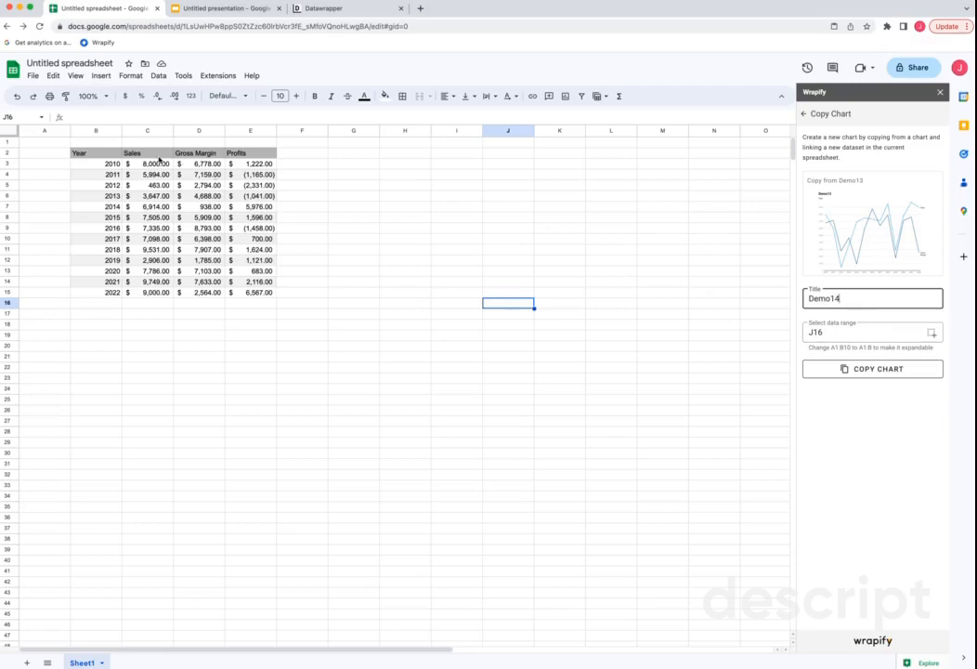
{"action": "left_click_drag", "start_coordinate": [117, 155], "coordinate": [205, 291]}
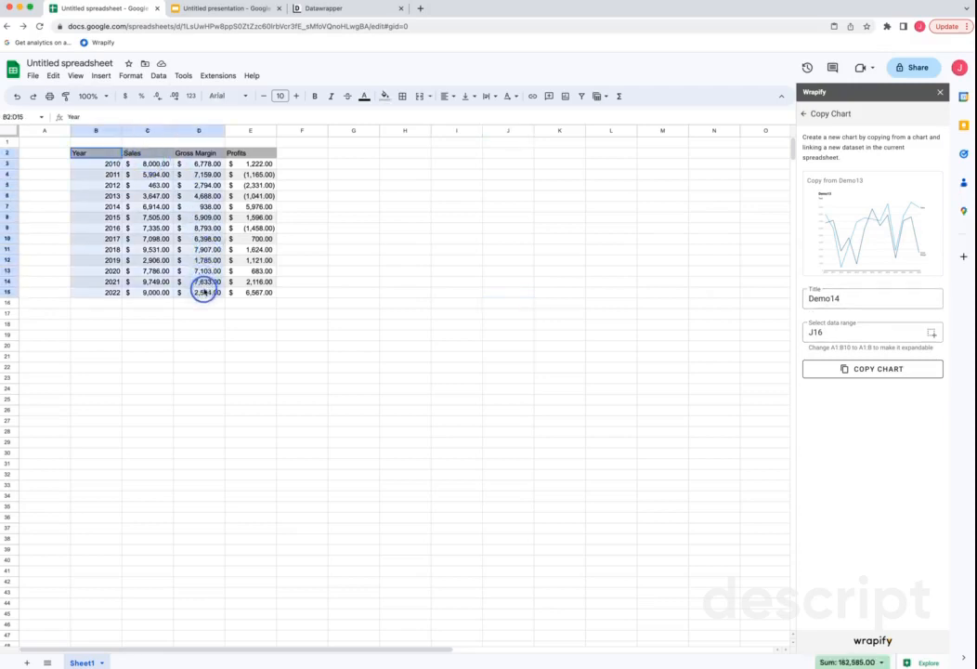
{"action": "left_click", "coordinate": [933, 333]}
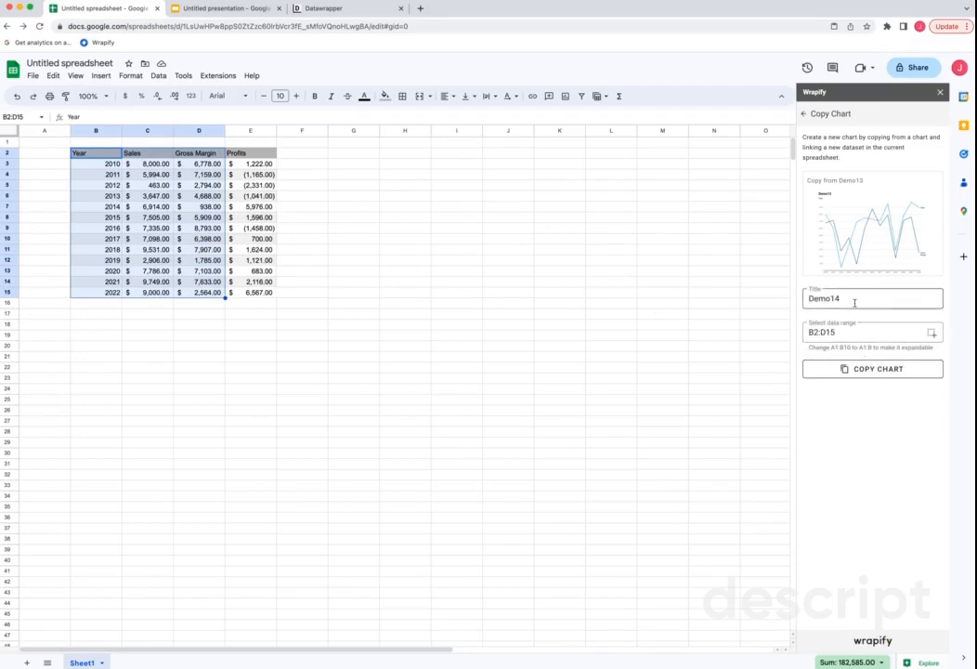
{"action": "left_click", "coordinate": [873, 371]}
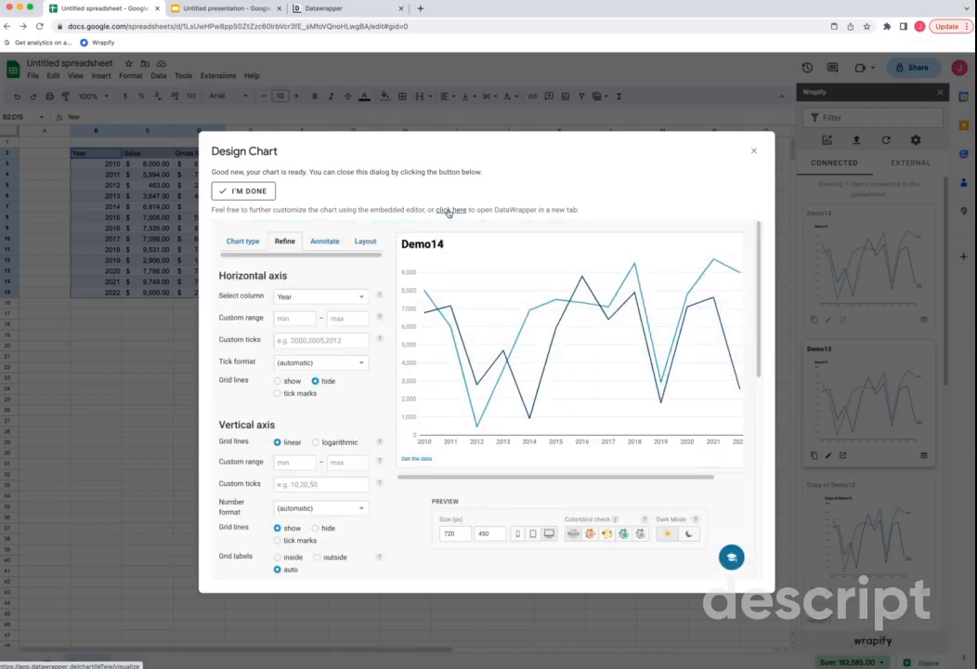
Review Demo14 in the full Datawrapper editor, close that editor and finish the chart design in the spreadsheet
{"action": "left_click", "coordinate": [450, 210]}
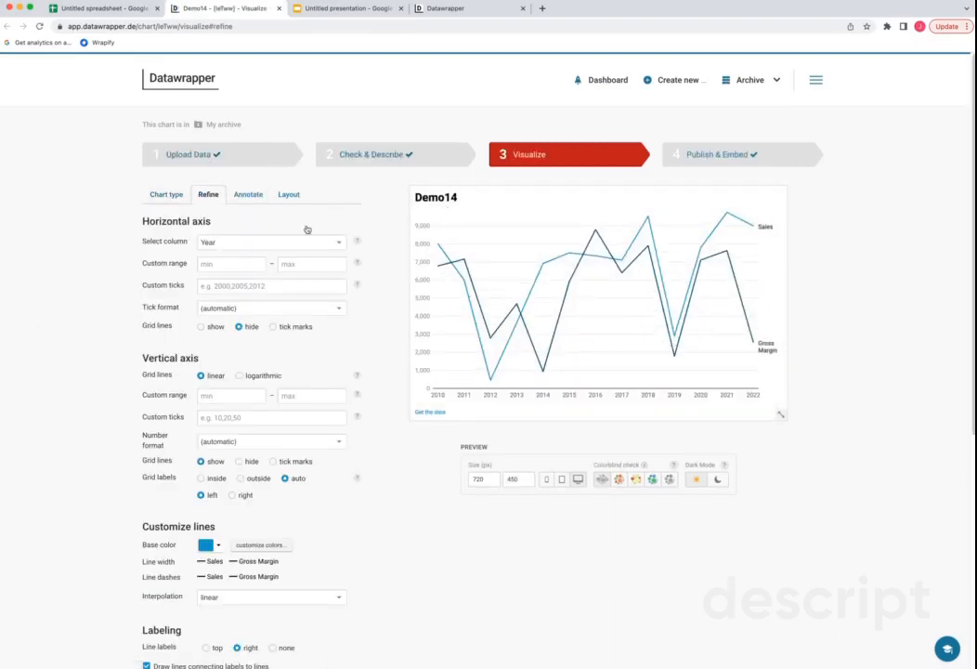
{"action": "left_click", "coordinate": [280, 9]}
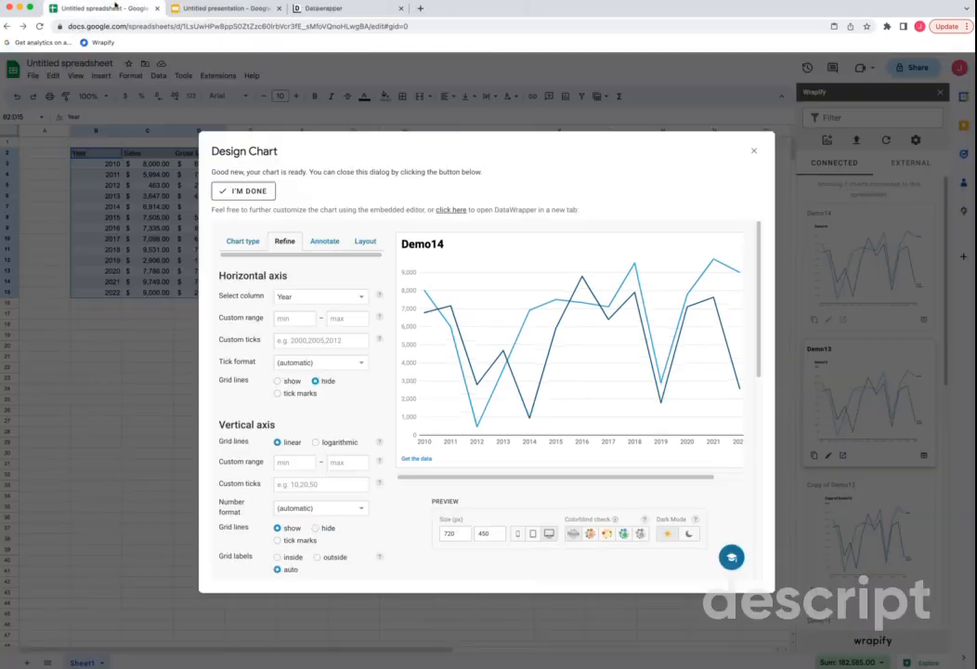
{"action": "left_click", "coordinate": [244, 192]}
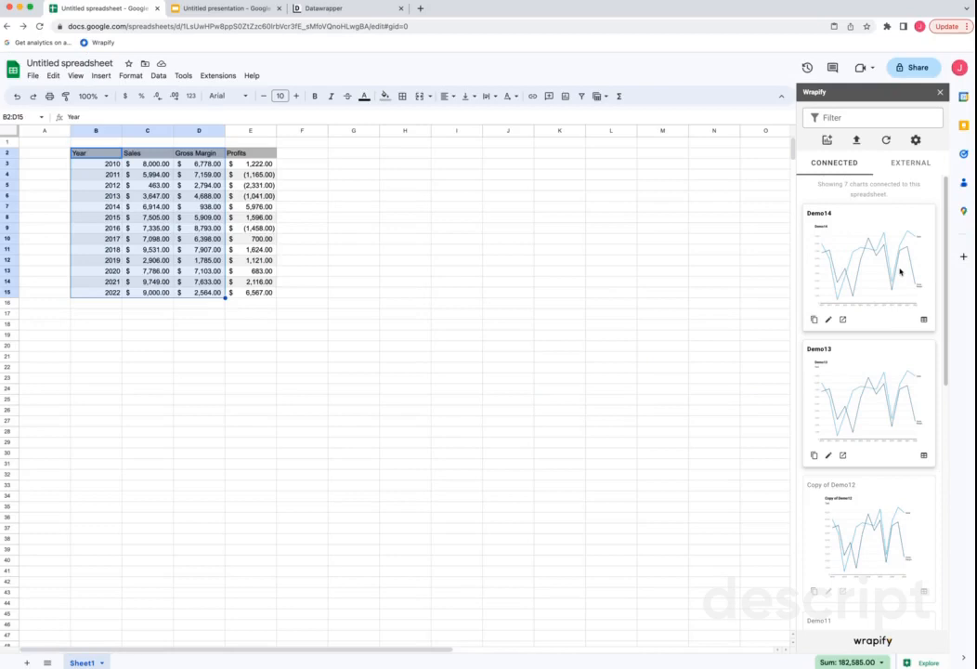
Go to the data source of the Demo14 chart and clear the cell selection
{"action": "left_click", "coordinate": [610, 334]}
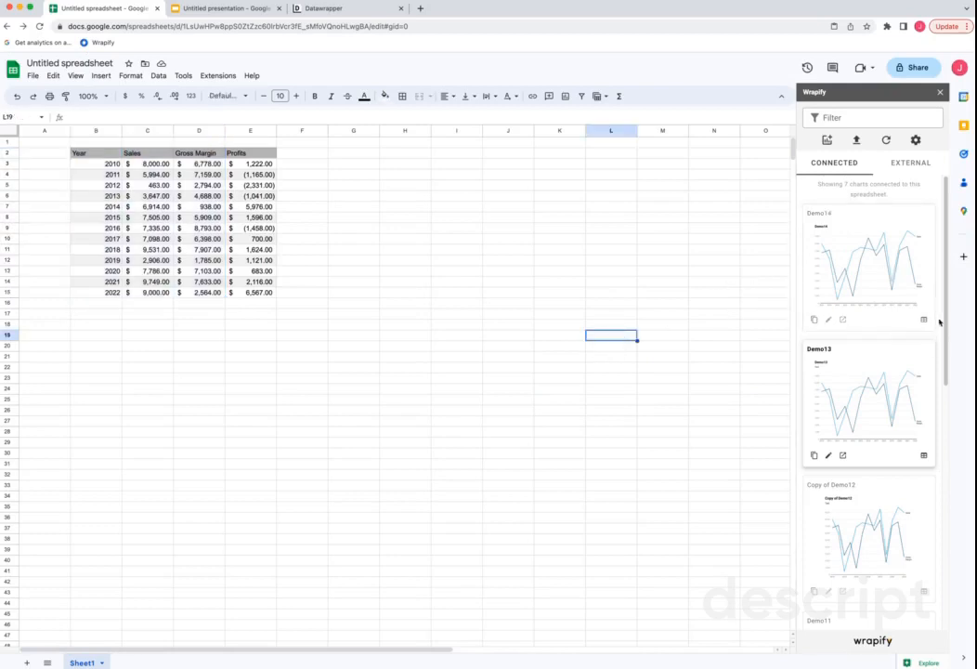
{"action": "left_click", "coordinate": [924, 320]}
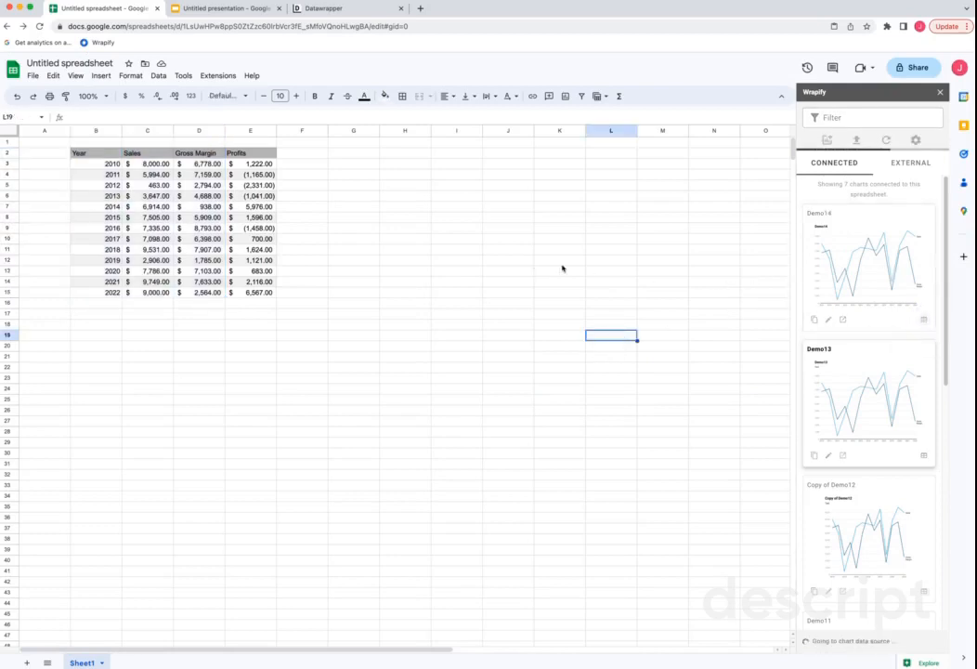
{"action": "left_click", "coordinate": [406, 249]}
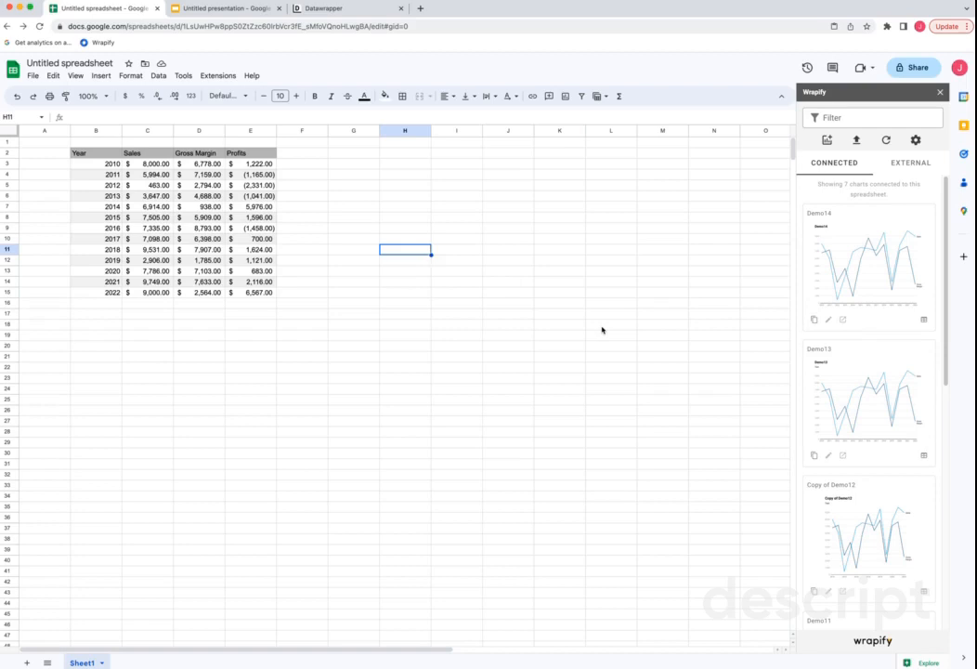
{"action": "left_click", "coordinate": [667, 340]}
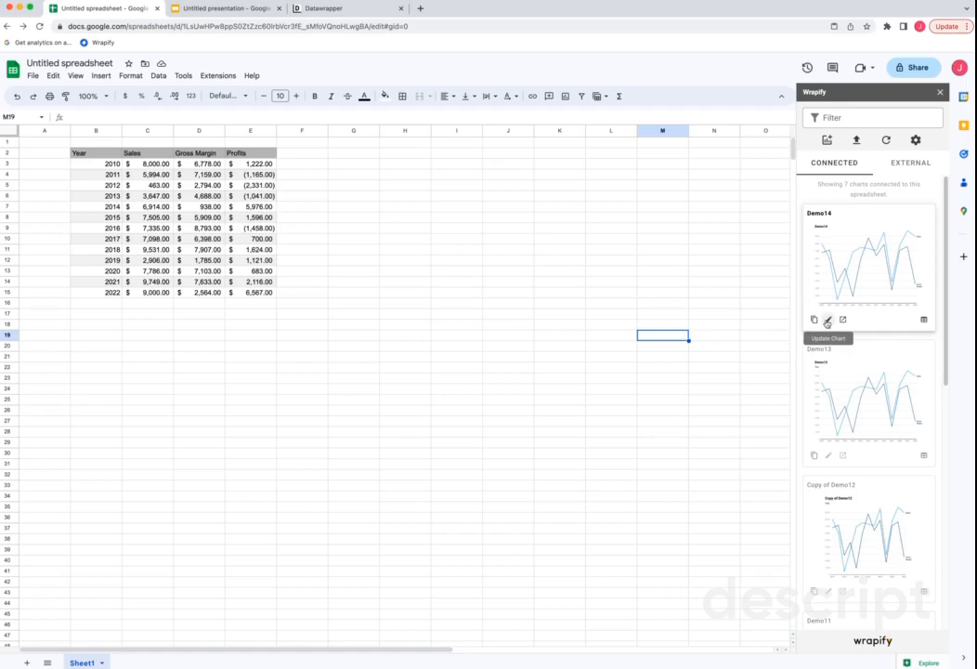
Open Demo14 for updating and set the 2022 Sales value in C15 to 90,000
{"action": "left_click", "coordinate": [827, 322]}
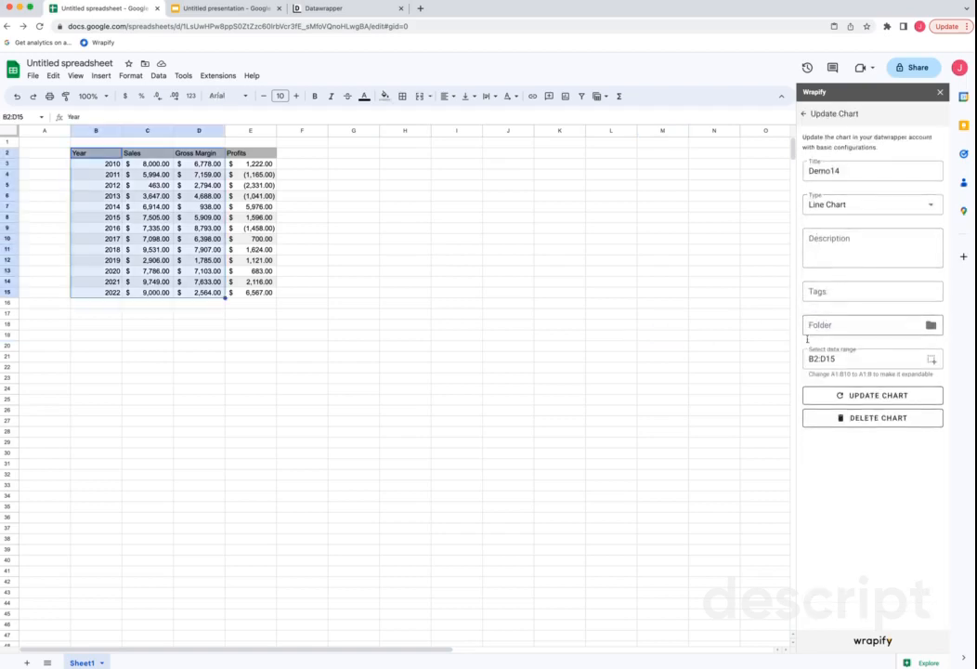
{"action": "left_click", "coordinate": [140, 292]}
{"action": "type", "text": "8"}
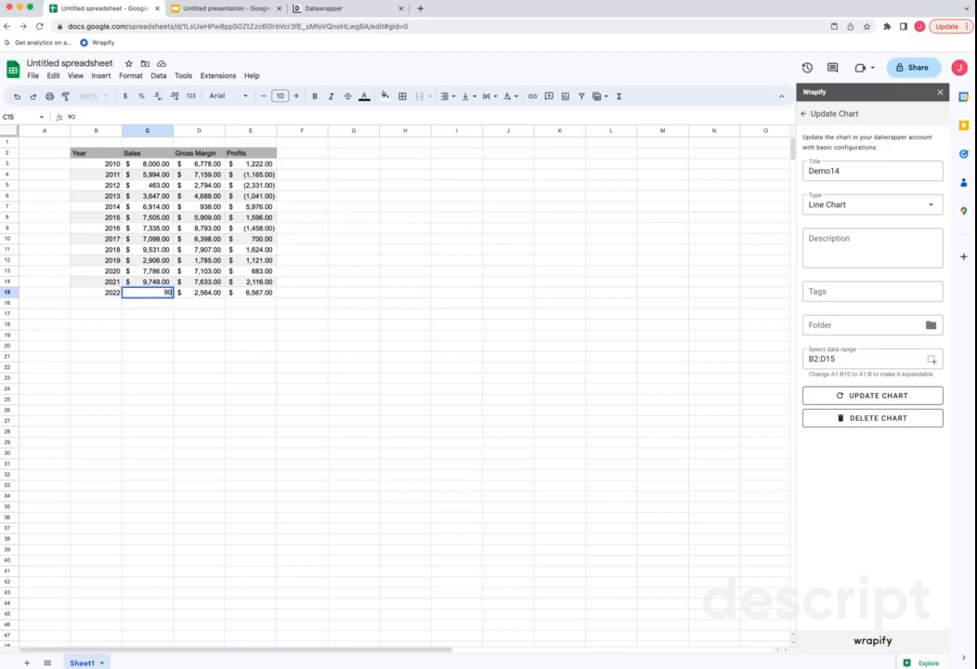
{"action": "key", "text": "Return"}
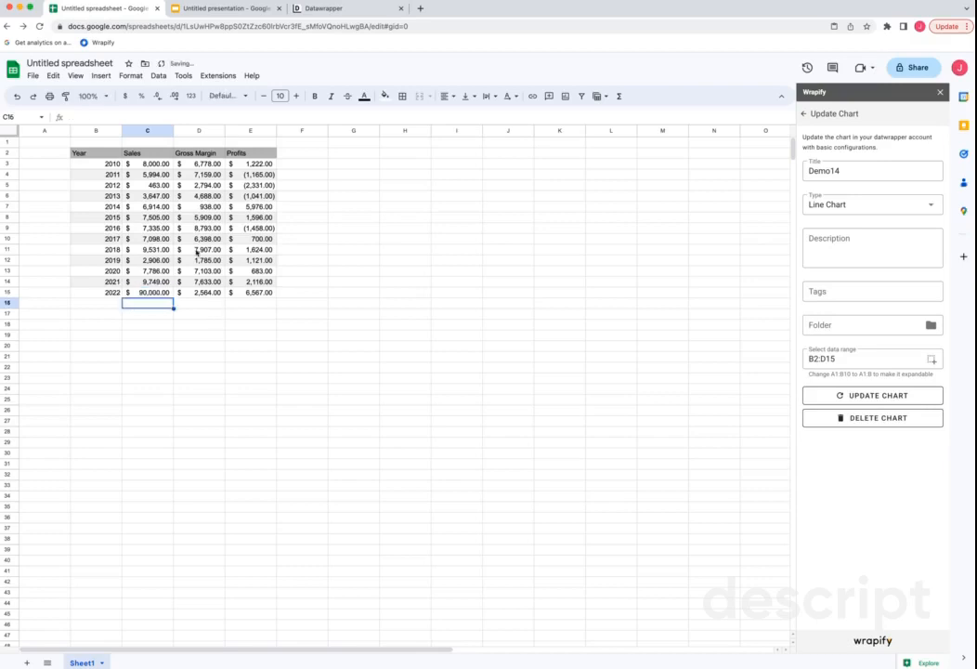
Update the Demo14 chart with the description "Test" and finish its design
{"action": "left_click", "coordinate": [846, 246]}
{"action": "type", "text": "Test"}
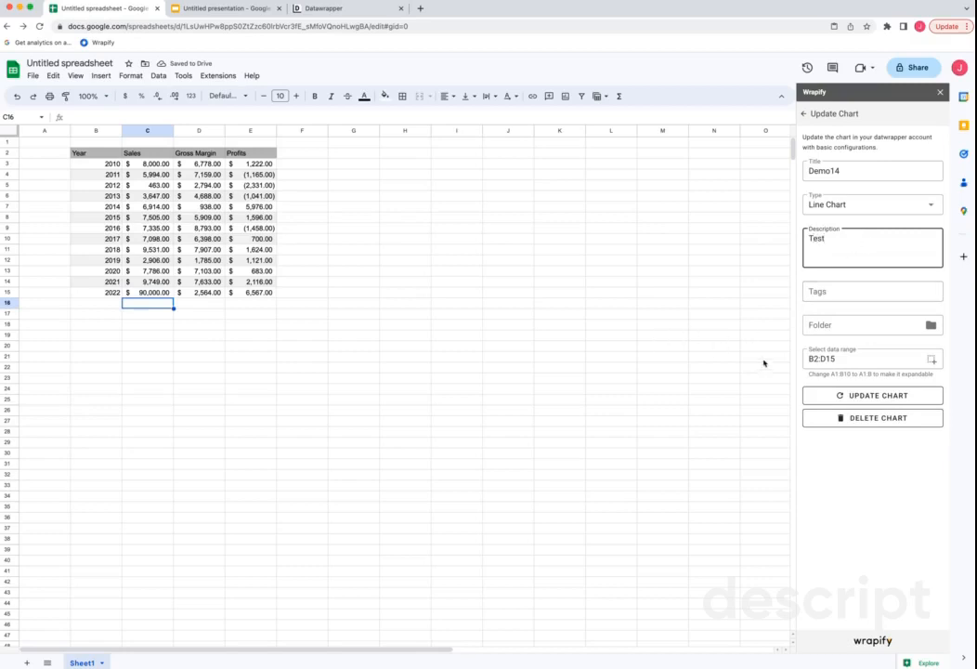
{"action": "left_click", "coordinate": [858, 361]}
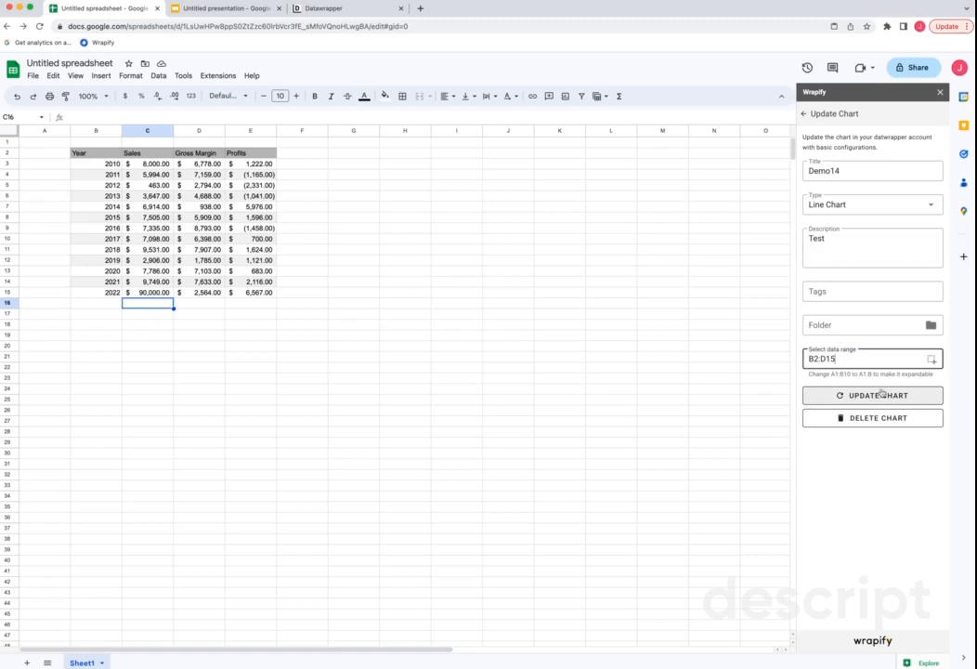
{"action": "left_click", "coordinate": [870, 395]}
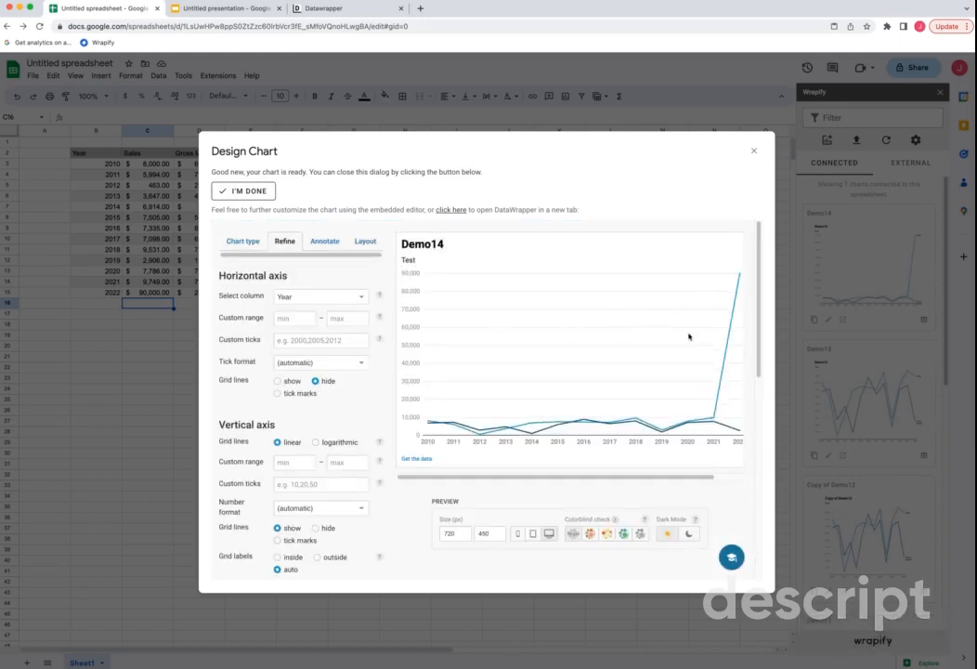
{"action": "left_click", "coordinate": [242, 192]}
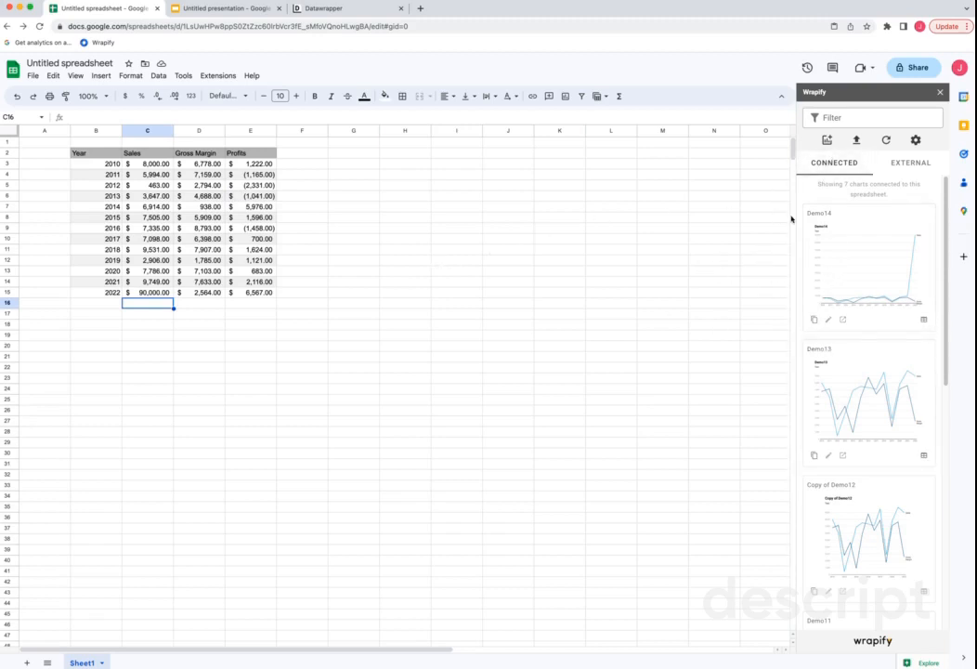
Upload the current spreadsheet data to all connected charts and look through their previews
{"action": "scroll", "coordinate": [873, 274], "scroll_direction": "down", "scroll_amount": 15}
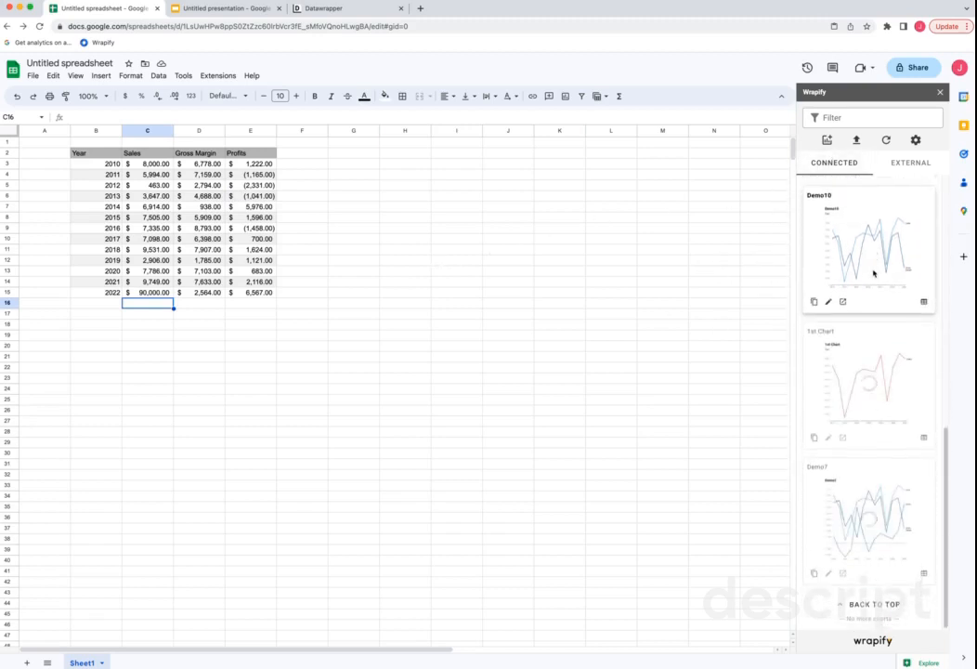
{"action": "scroll", "coordinate": [873, 272], "scroll_direction": "up", "scroll_amount": 15}
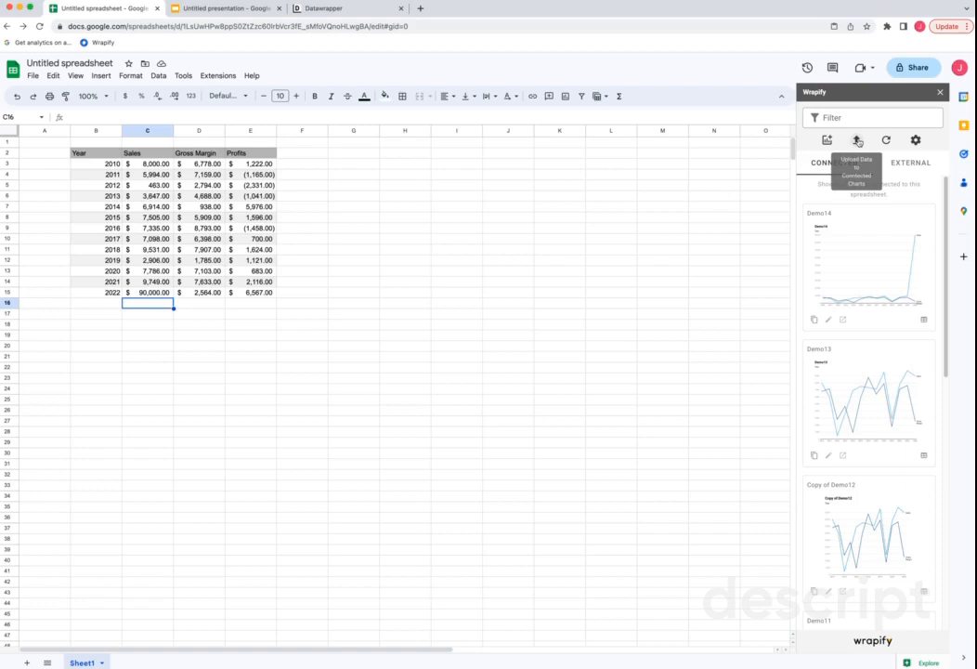
{"action": "left_click", "coordinate": [857, 140]}
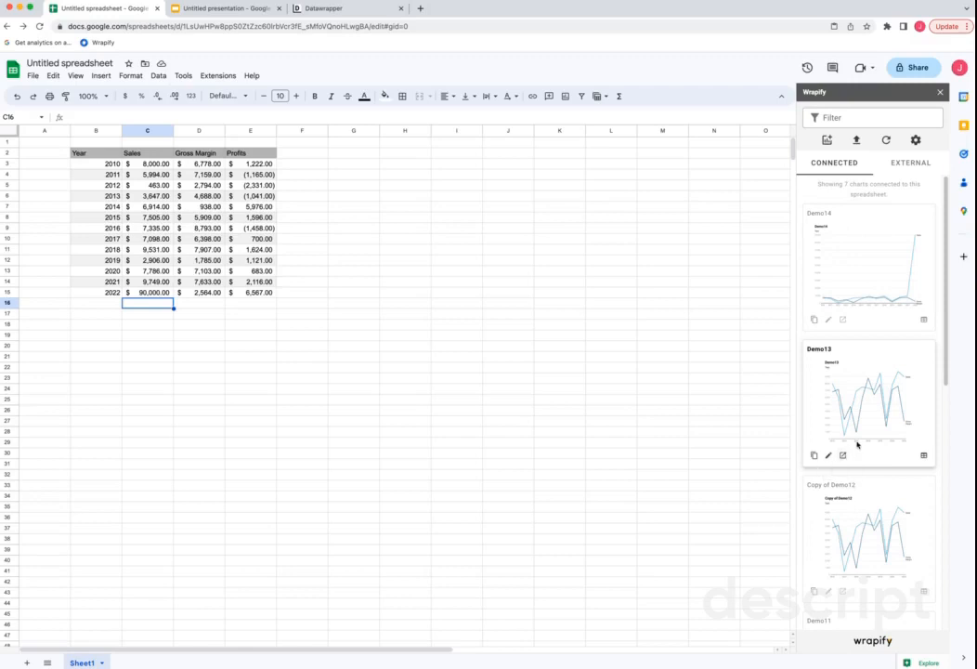
{"action": "scroll", "coordinate": [845, 455], "scroll_direction": "down", "scroll_amount": 10}
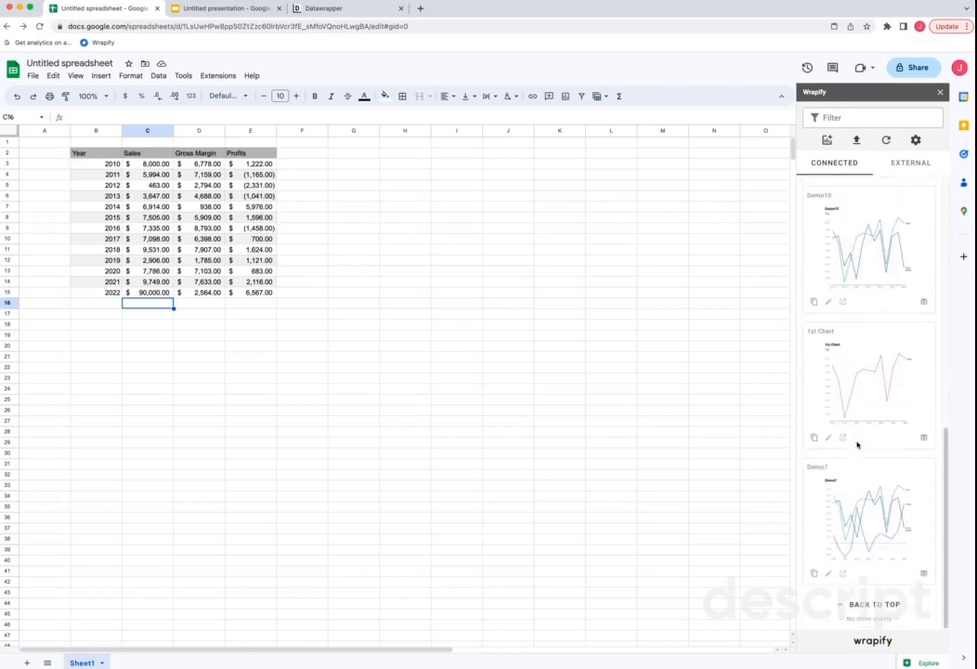
{"action": "scroll", "coordinate": [856, 444], "scroll_direction": "up", "scroll_amount": 10}
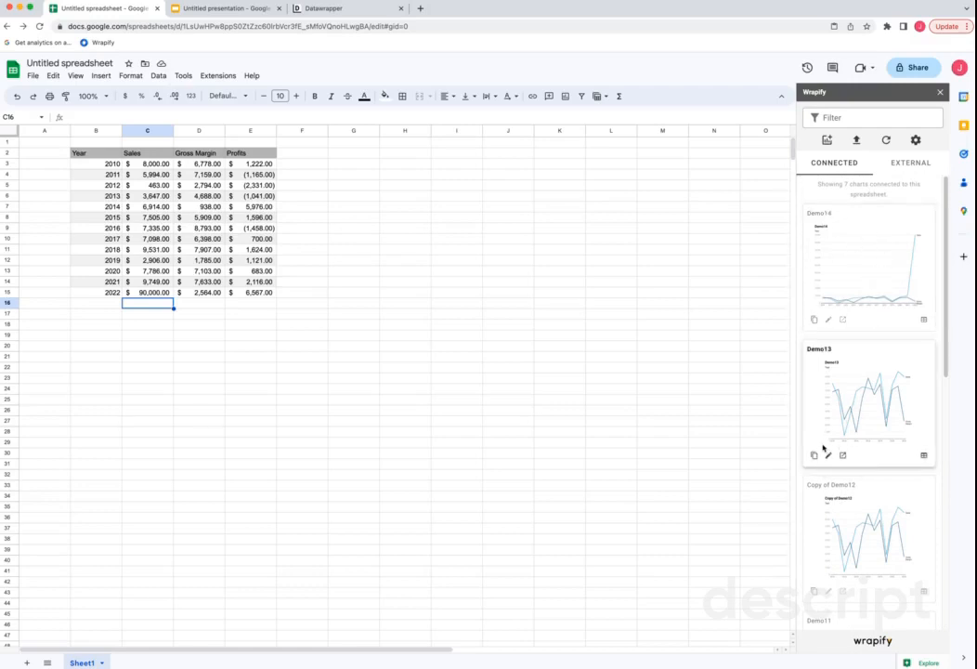
{"action": "scroll", "coordinate": [822, 448], "scroll_direction": "down", "scroll_amount": 3}
{"action": "scroll", "coordinate": [856, 353], "scroll_direction": "up", "scroll_amount": 3}
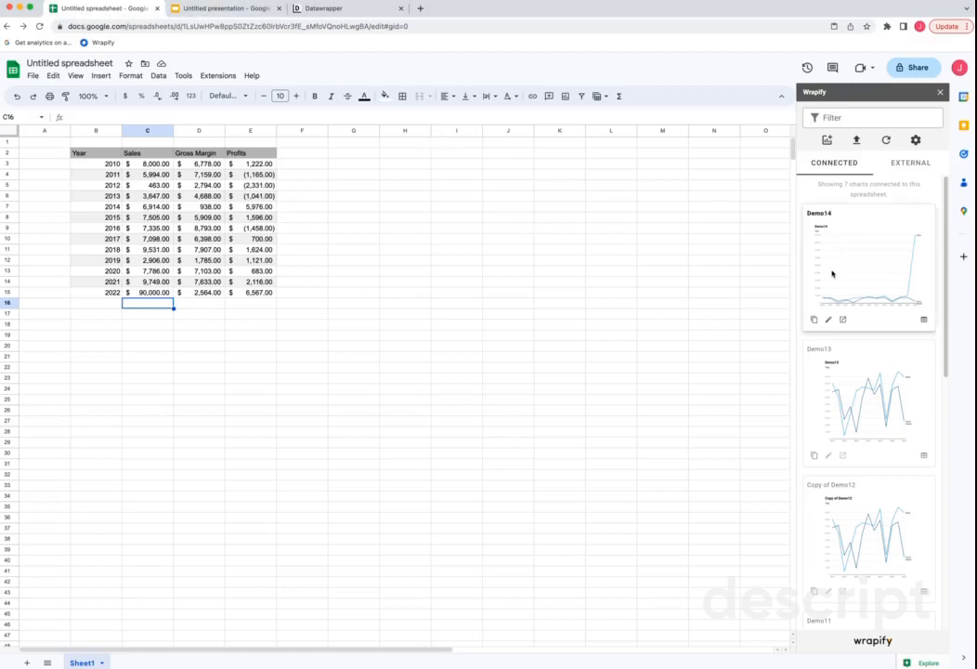
Delete the Demo7 chart from the Datawrapper account
{"action": "scroll", "coordinate": [849, 338], "scroll_direction": "down", "scroll_amount": 15}
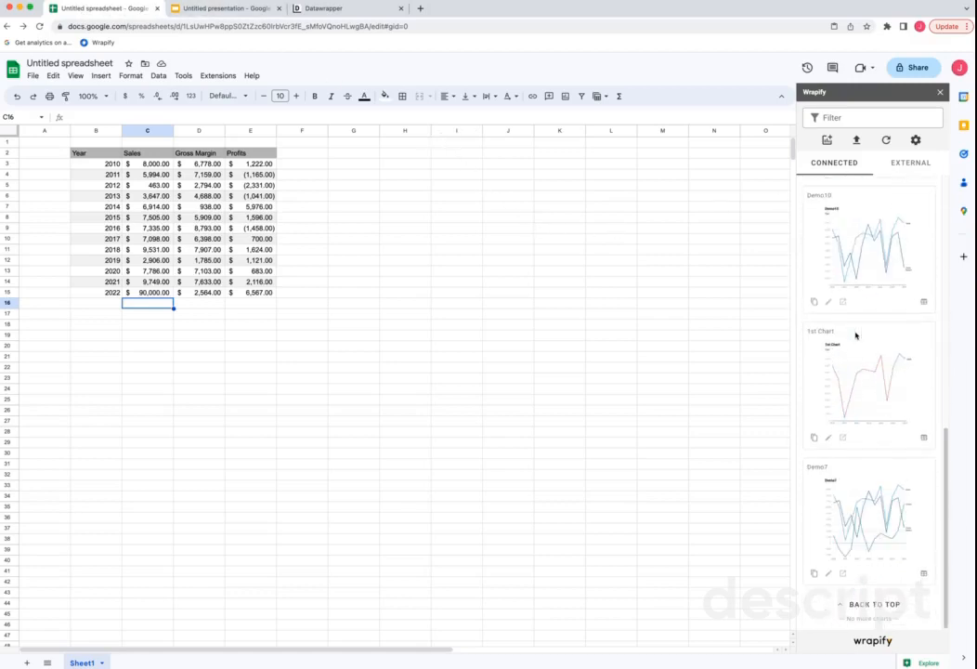
{"action": "left_click", "coordinate": [827, 573]}
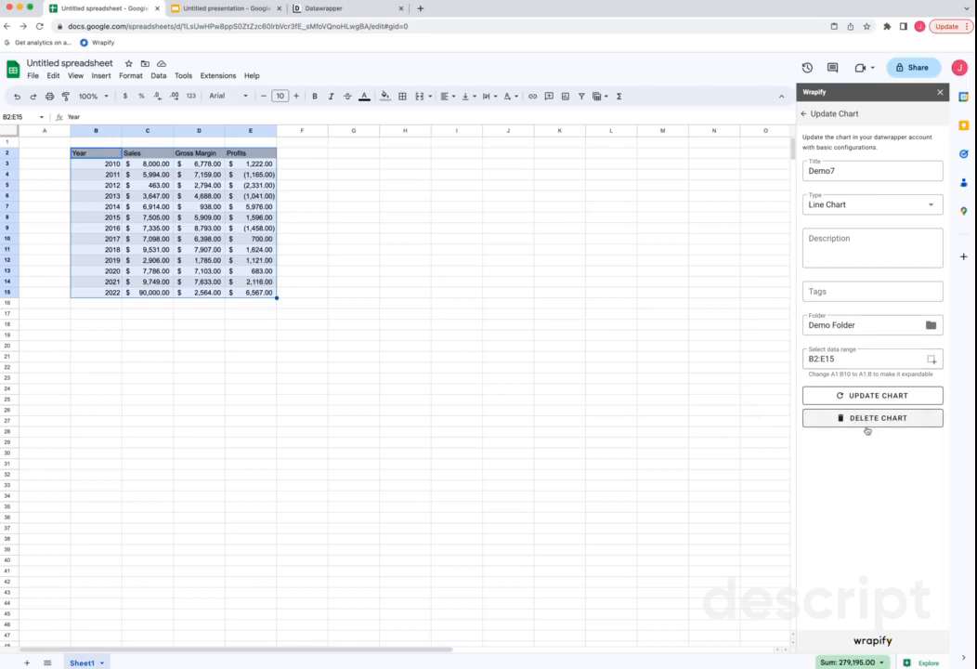
{"action": "left_click", "coordinate": [869, 419]}
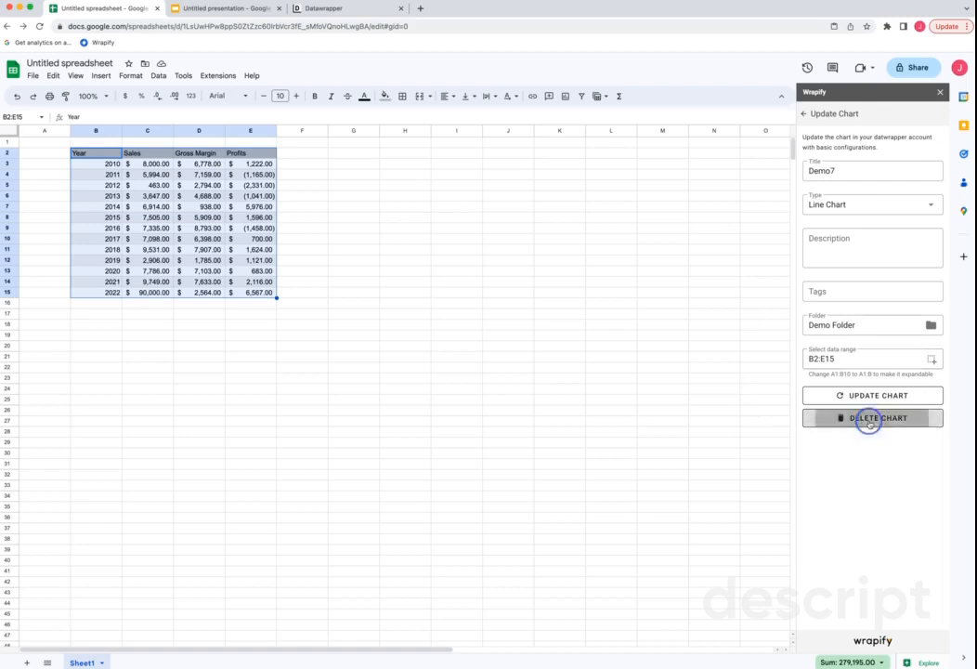
{"action": "left_click", "coordinate": [875, 410]}
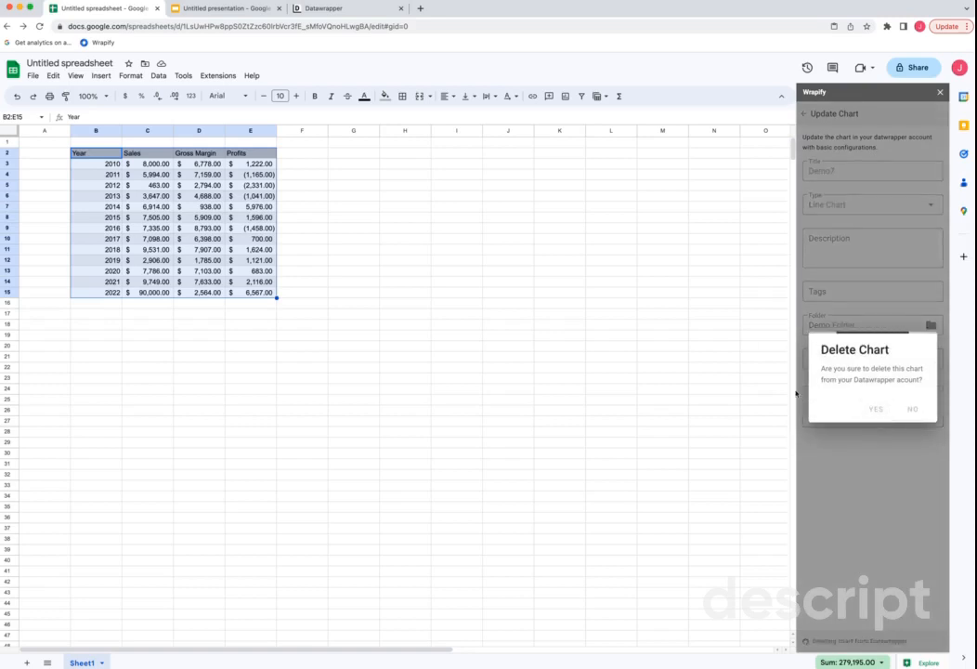
Delete the connected chart titled 1st Chart from the Datawrapper account and confirm the deletion
{"action": "scroll", "coordinate": [853, 452], "scroll_direction": "down", "scroll_amount": 5}
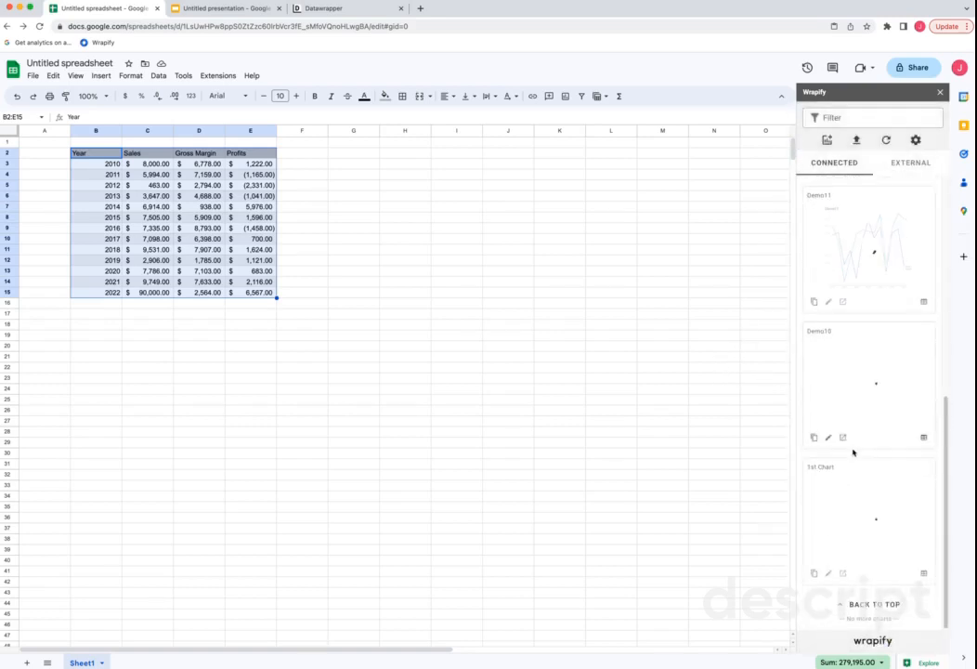
{"action": "left_click", "coordinate": [828, 573]}
{"action": "left_click", "coordinate": [874, 420]}
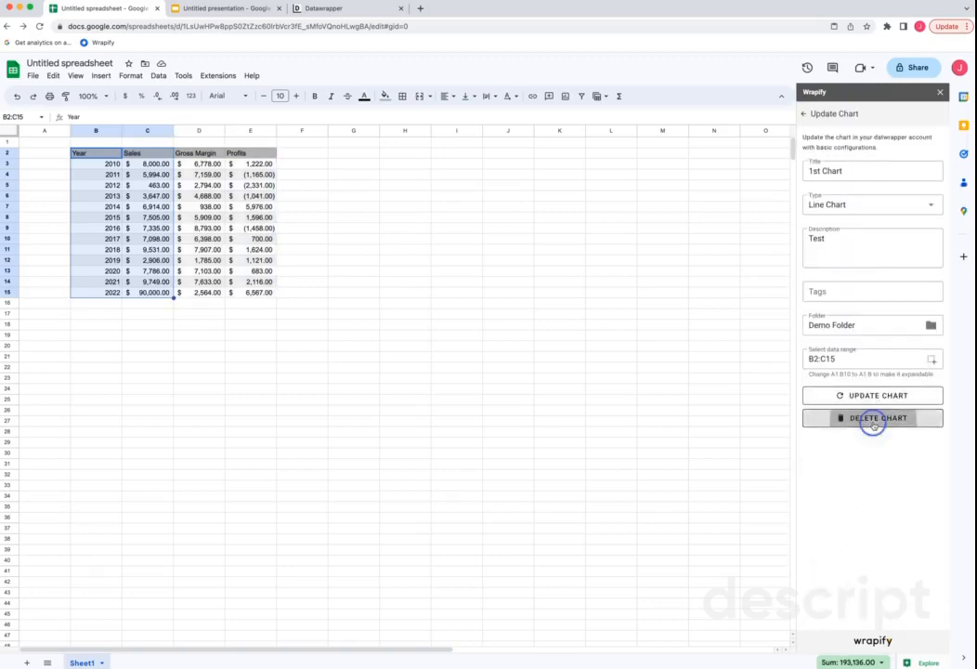
{"action": "left_click", "coordinate": [876, 409]}
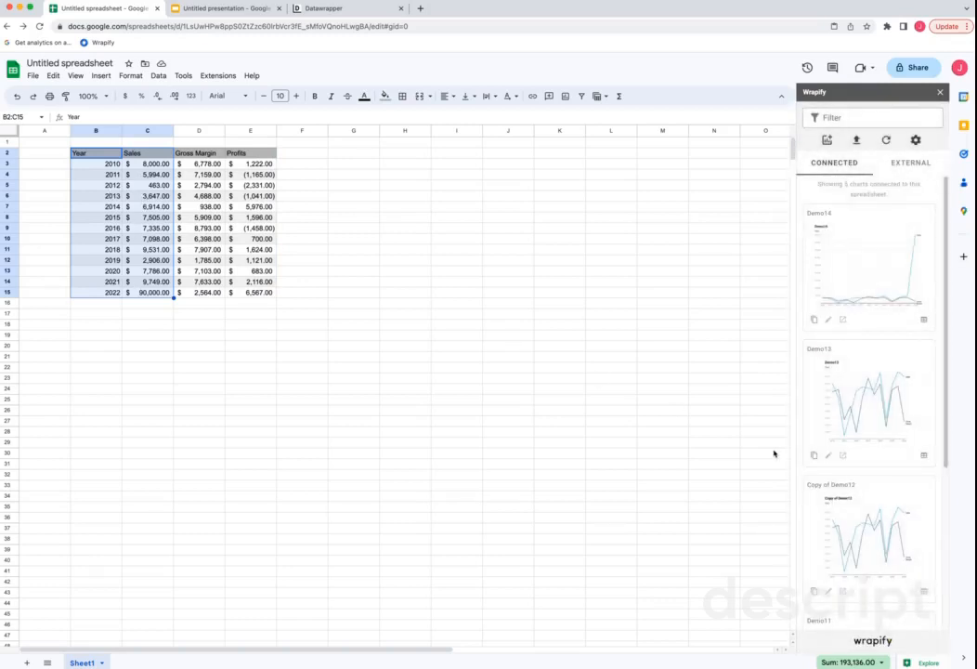
Open Demo10's update settings to view its linked data range, and return to the list of connected charts
{"action": "scroll", "coordinate": [878, 464], "scroll_direction": "down", "scroll_amount": 5}
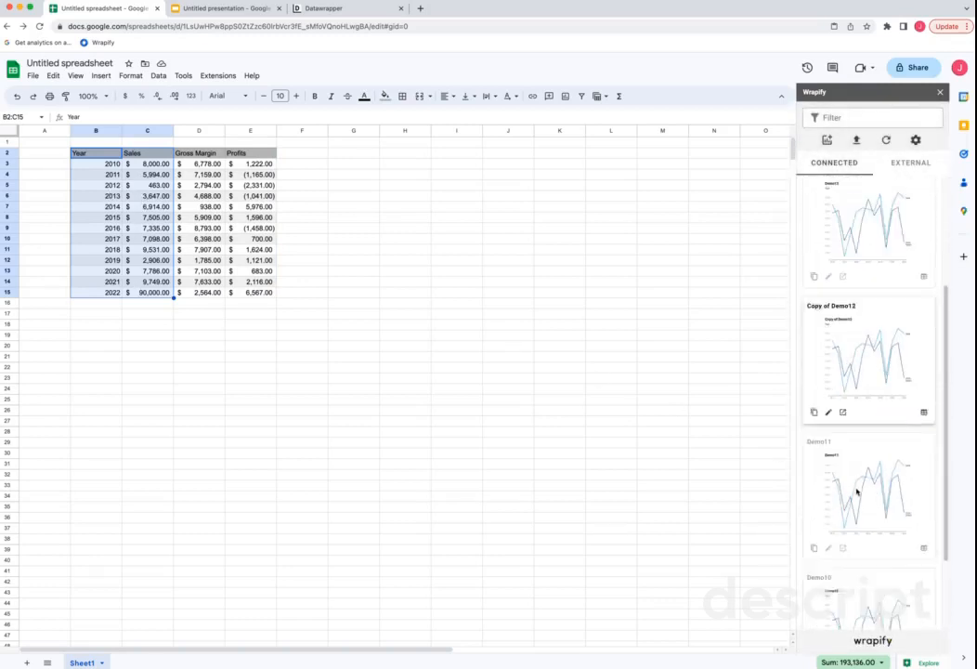
{"action": "scroll", "coordinate": [857, 493], "scroll_direction": "down", "scroll_amount": 2}
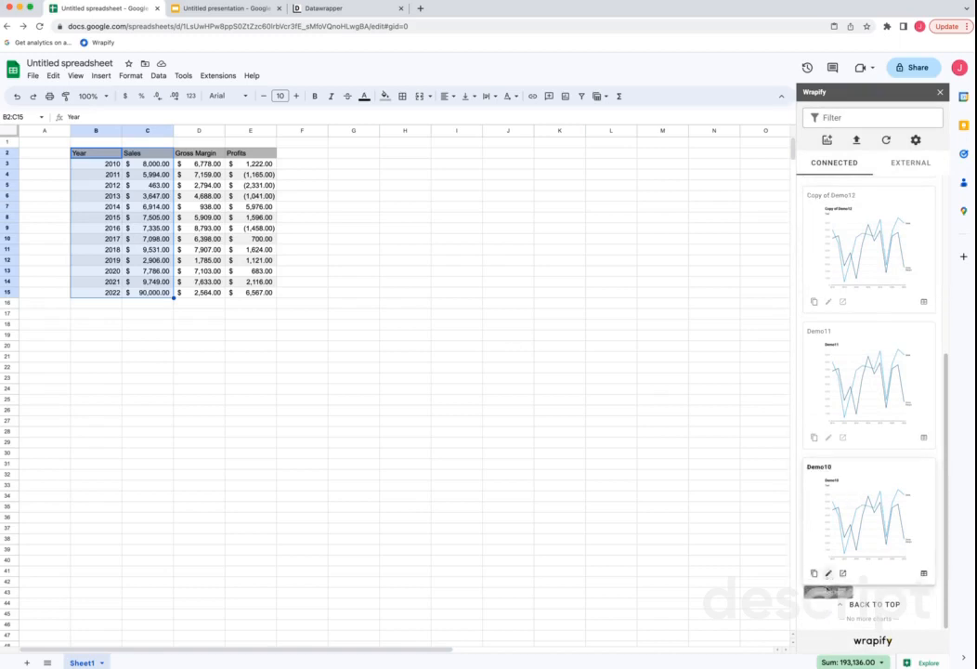
{"action": "left_click", "coordinate": [829, 575]}
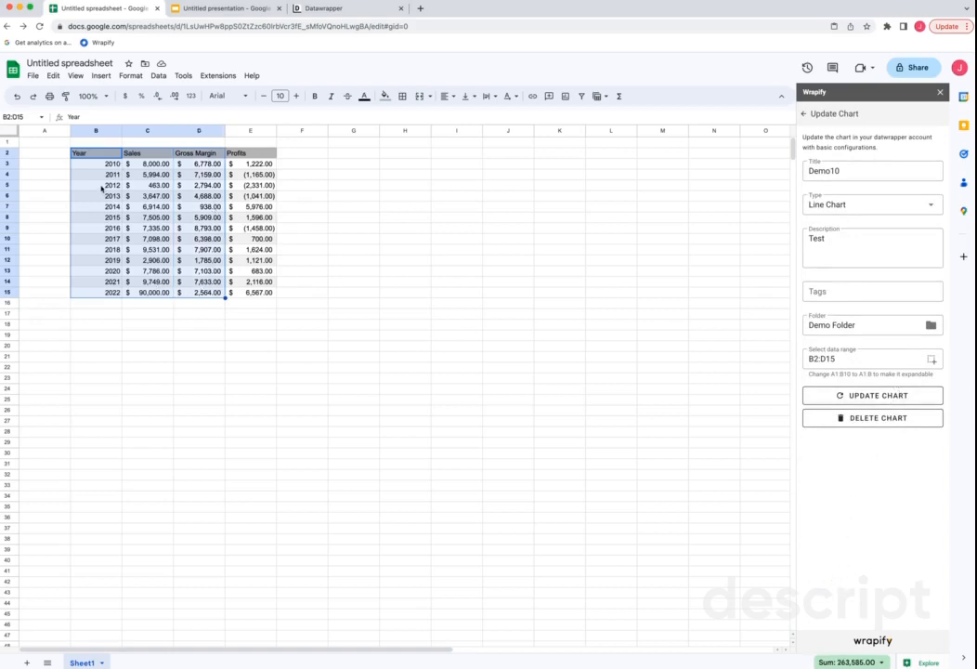
{"action": "left_click", "coordinate": [803, 113]}
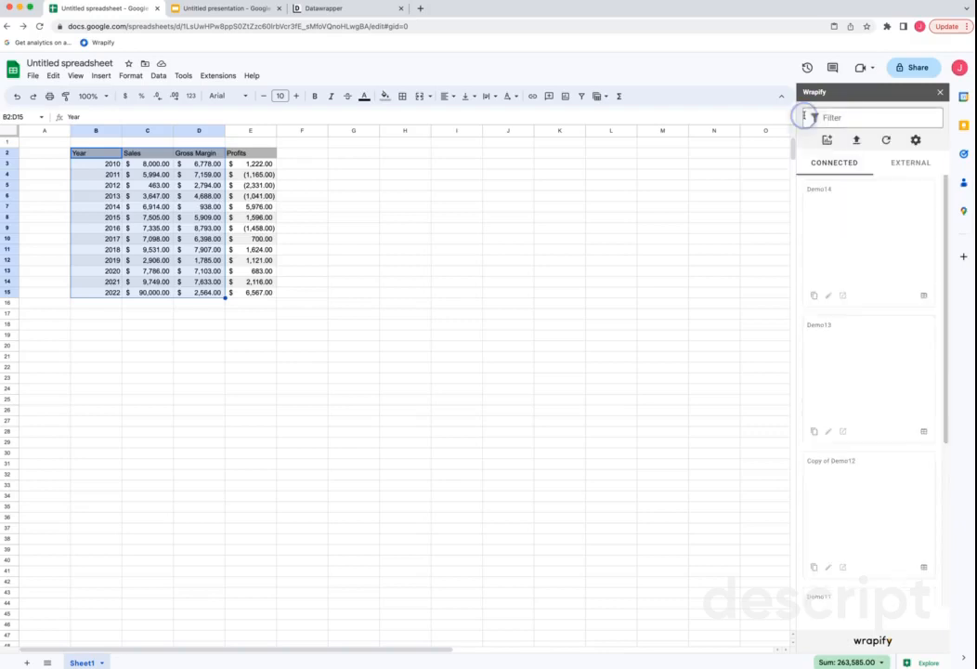
Switch to Datawrapper and reload its dashboard, and refresh the Wrapify sidebar back in the Google Sheets spreadsheet
{"action": "left_click", "coordinate": [335, 9]}
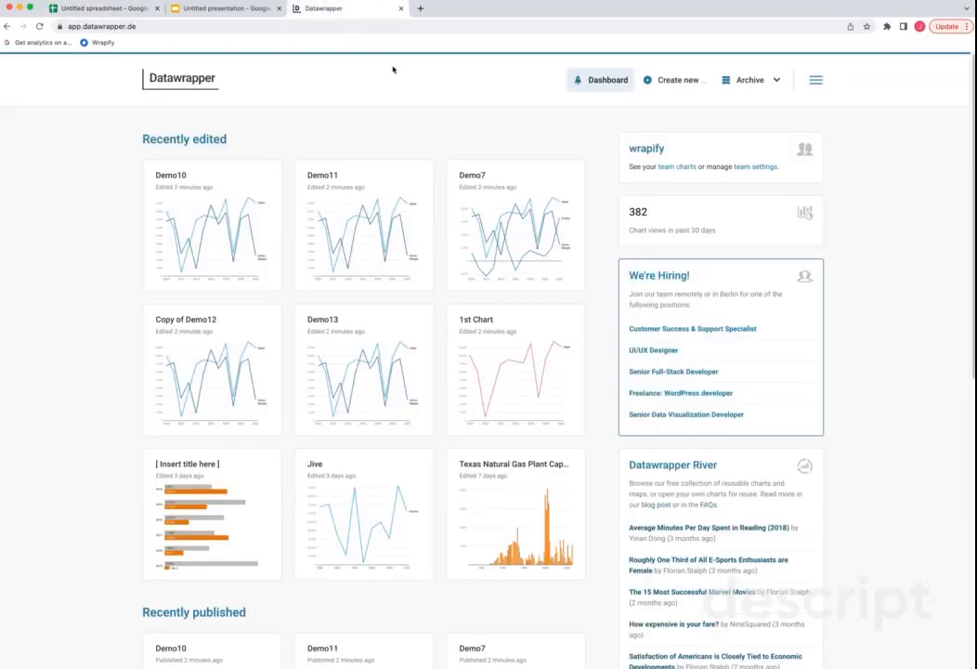
{"action": "left_click", "coordinate": [38, 26]}
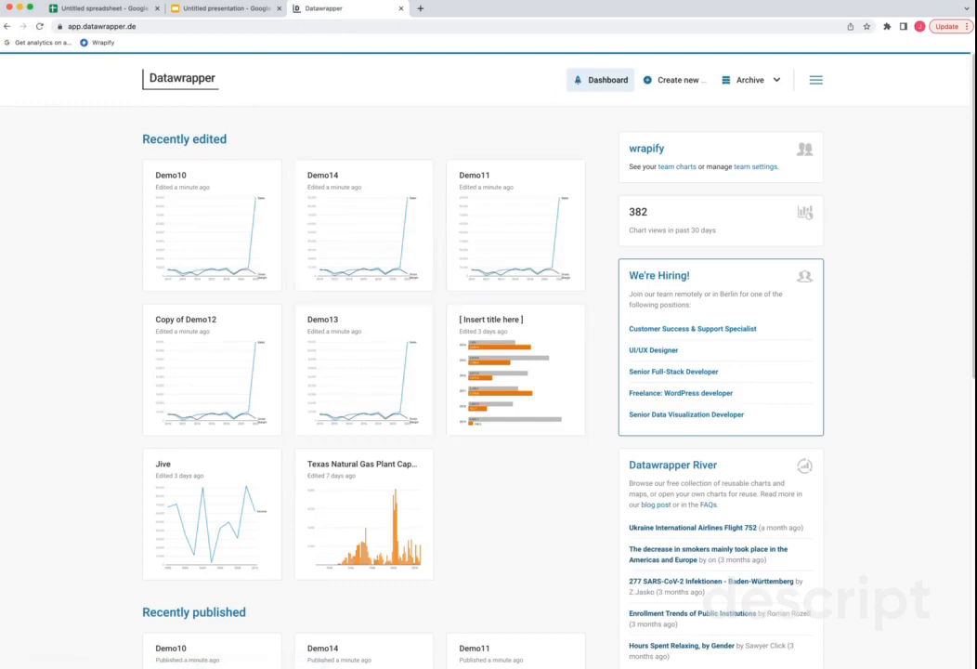
{"action": "left_click", "coordinate": [95, 9]}
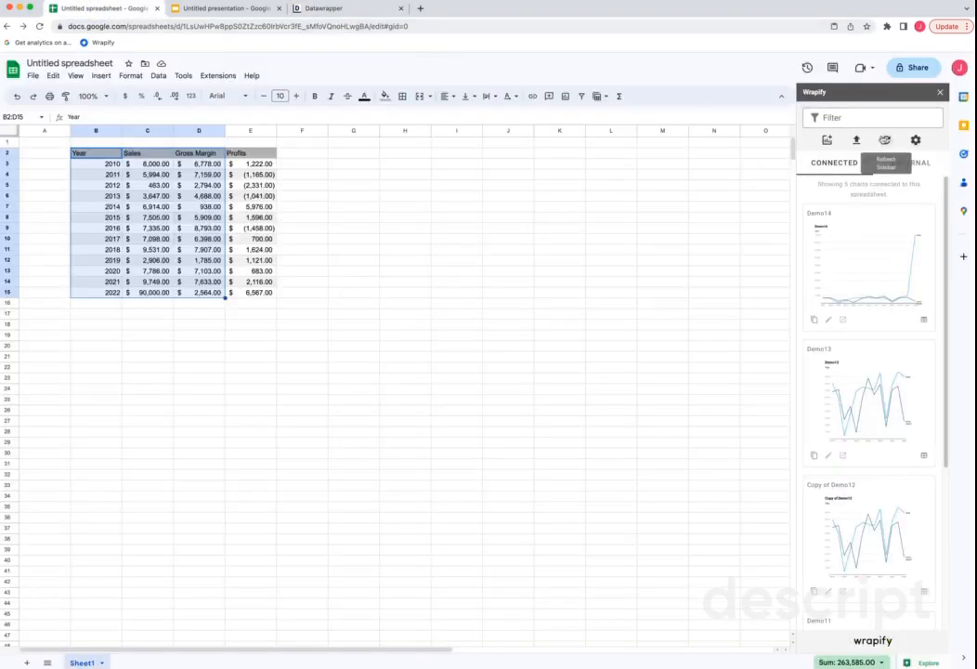
{"action": "left_click", "coordinate": [887, 140]}
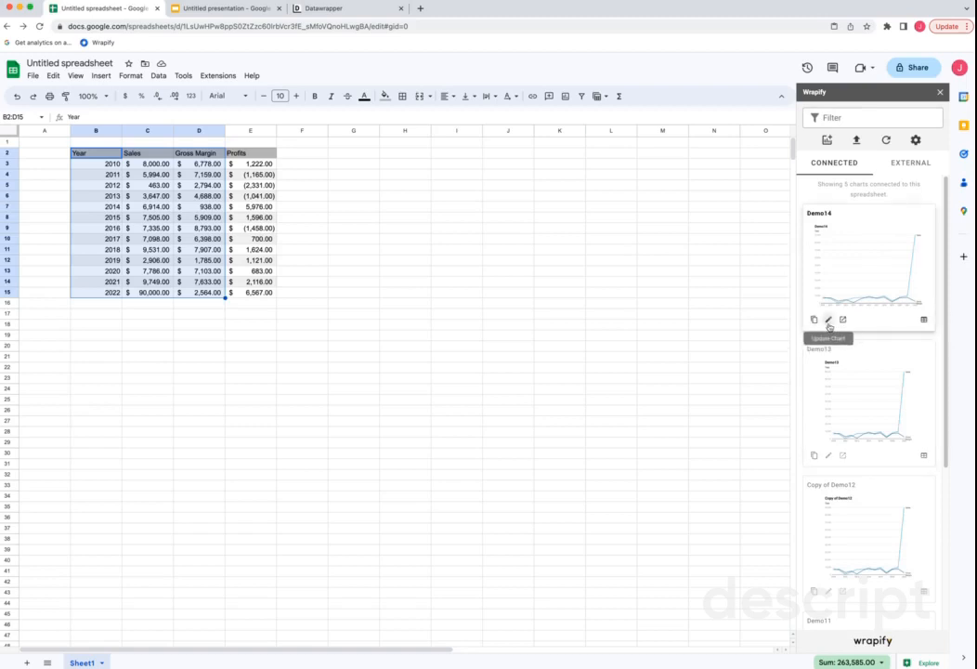
Filter the charts external to this spreadsheet by the title "oil" and clear the filter
{"action": "left_click", "coordinate": [903, 164]}
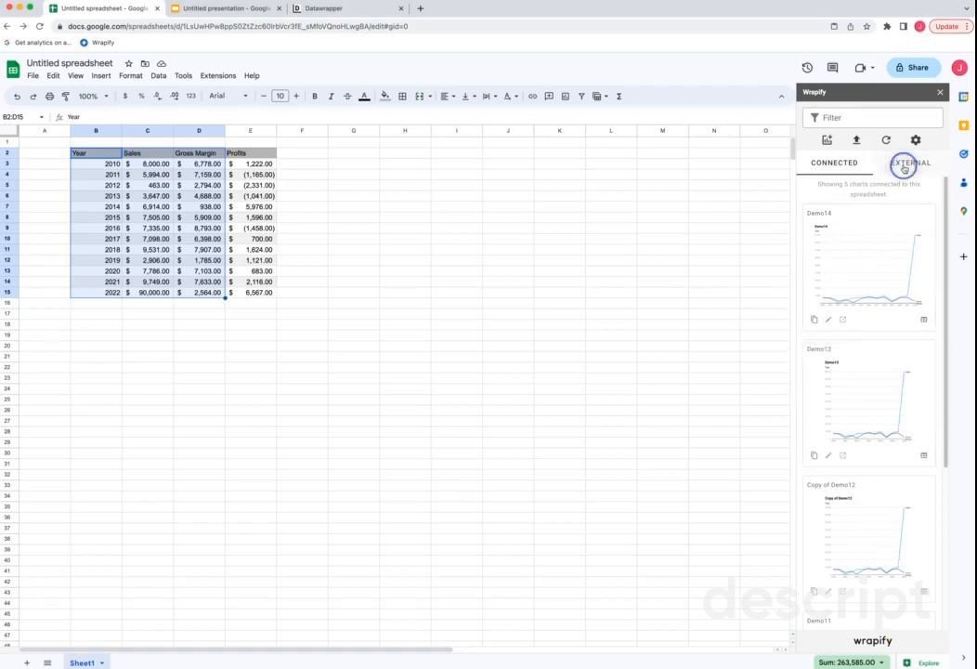
{"action": "left_click", "coordinate": [854, 119]}
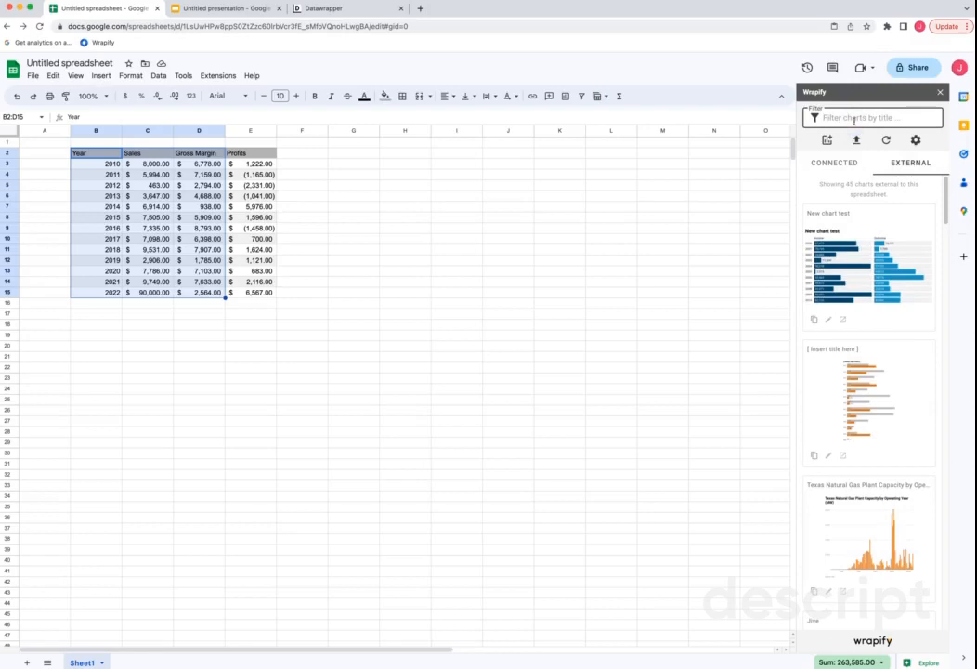
{"action": "type", "text": "oil"}
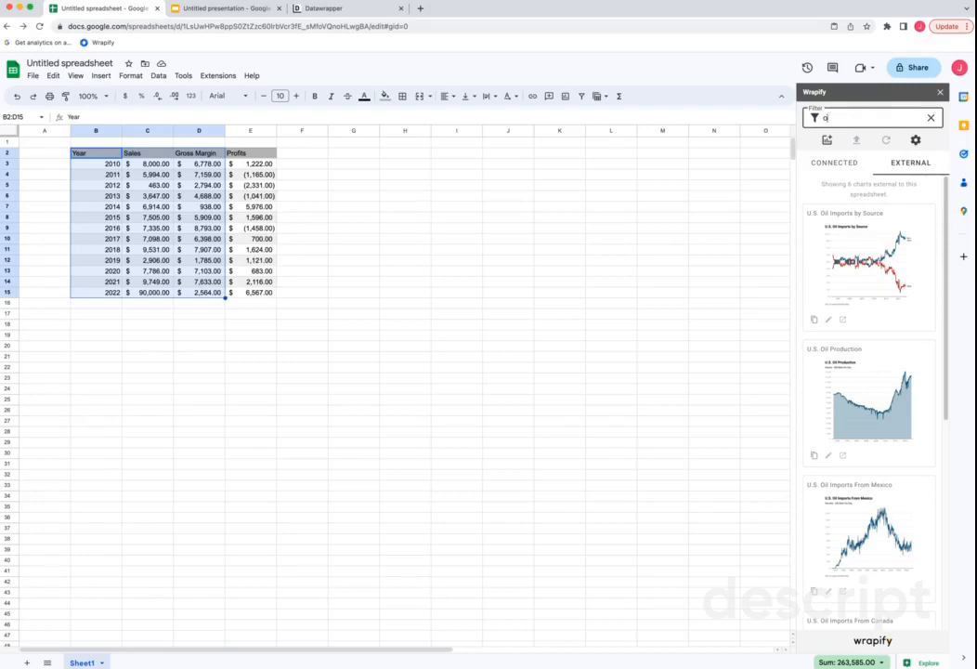
{"action": "key", "text": "BackSpace"}
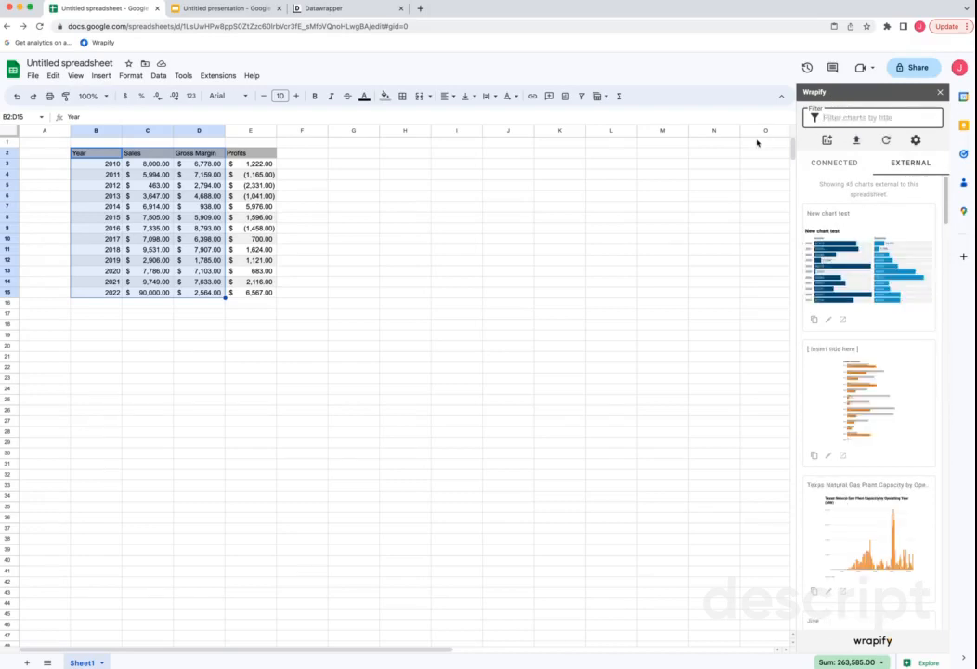